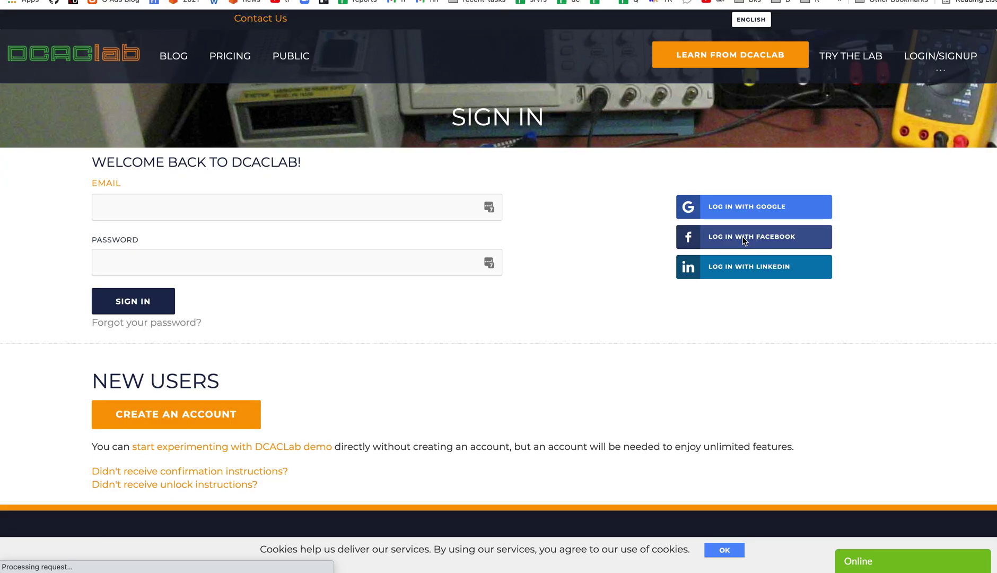
Log in to DCACLab with a Google account chosen from the account picker.
{"action": "left_click", "coordinate": [747, 239]}
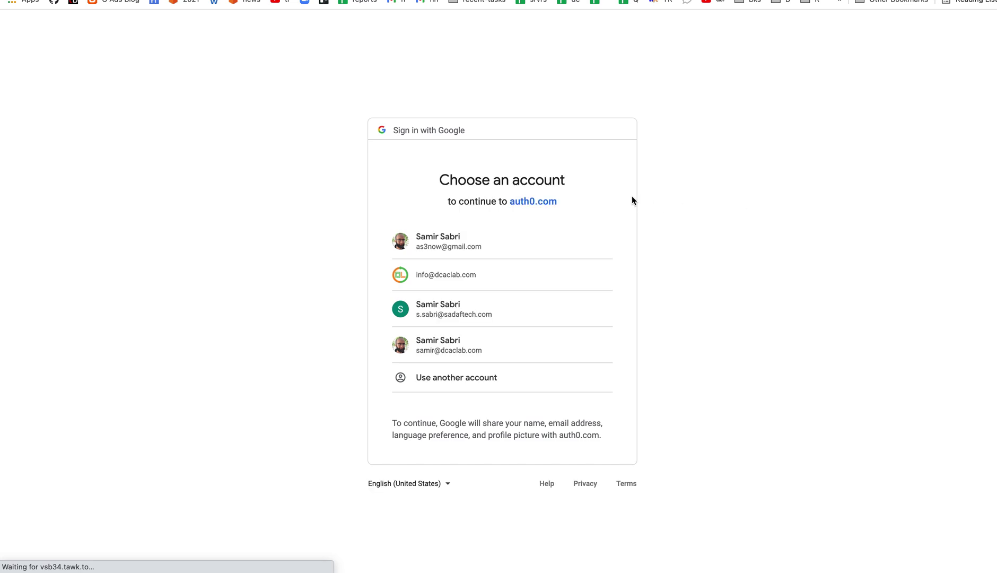
{"action": "left_click", "coordinate": [454, 240]}
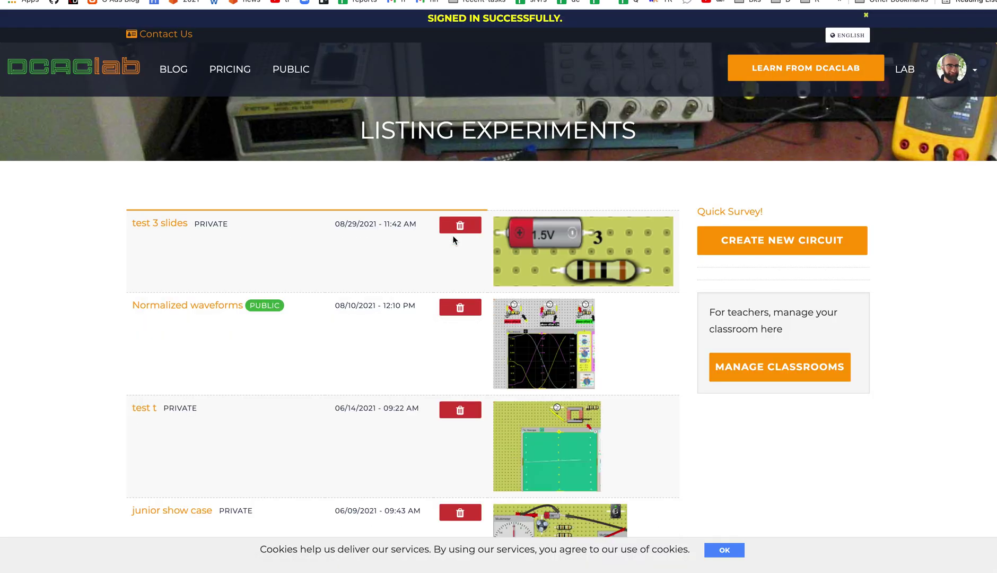
Add and save a new classroom called 'My-Classroom' under Manage Classrooms.
{"action": "left_click", "coordinate": [785, 374]}
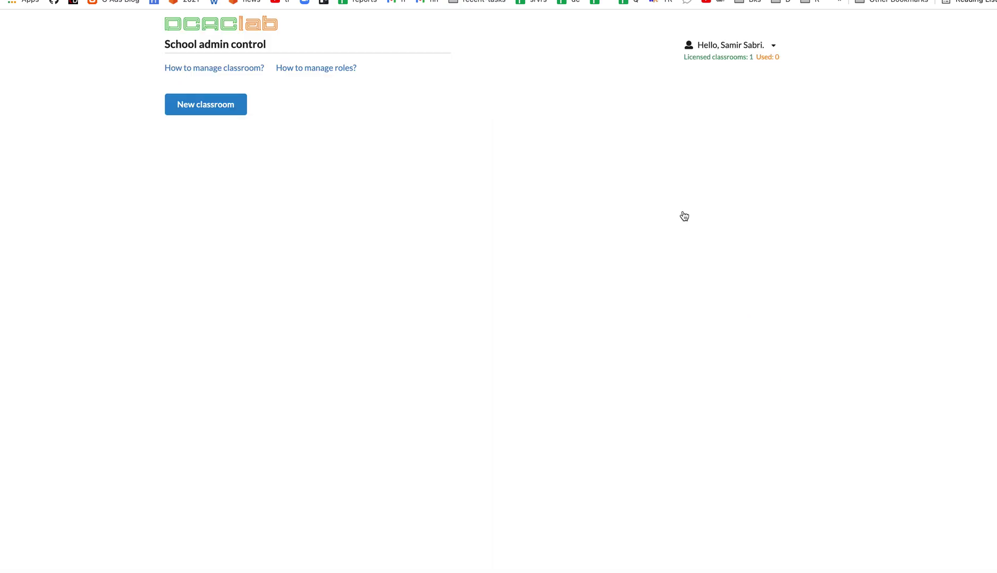
{"action": "left_click", "coordinate": [239, 104]}
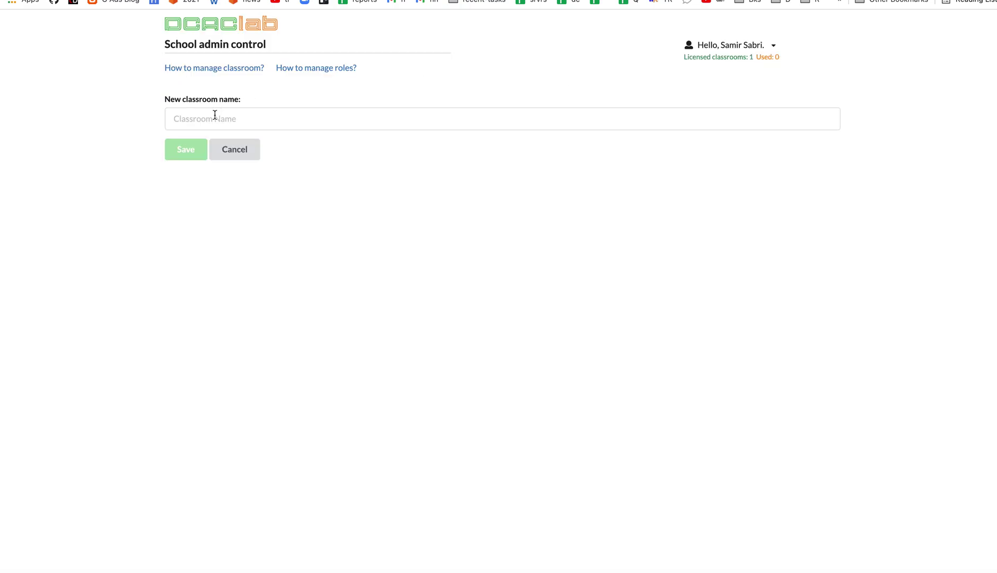
{"action": "left_click", "coordinate": [215, 114]}
{"action": "type", "text": "My"}
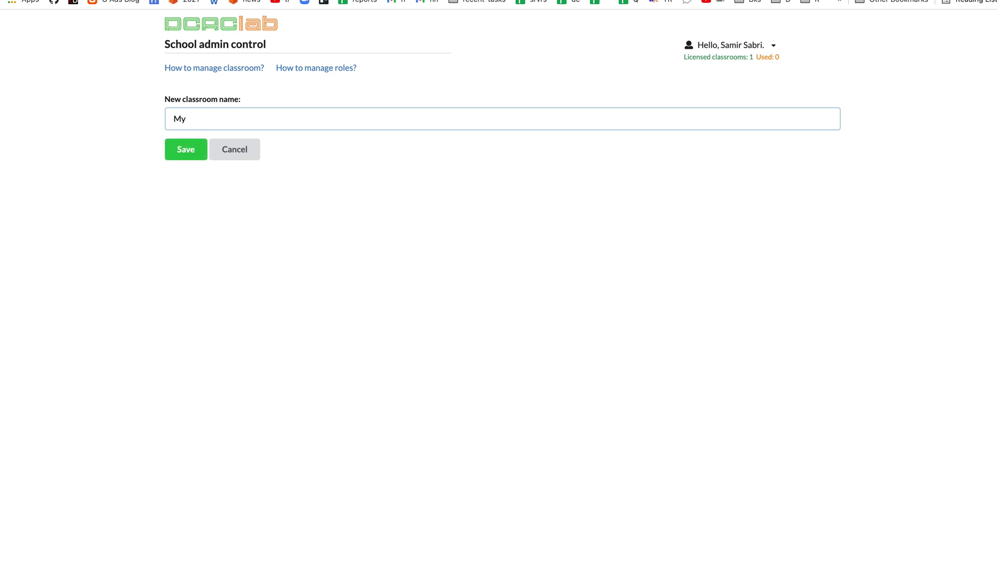
{"action": "type", "text": "-Classroom"}
{"action": "left_click", "coordinate": [187, 150]}
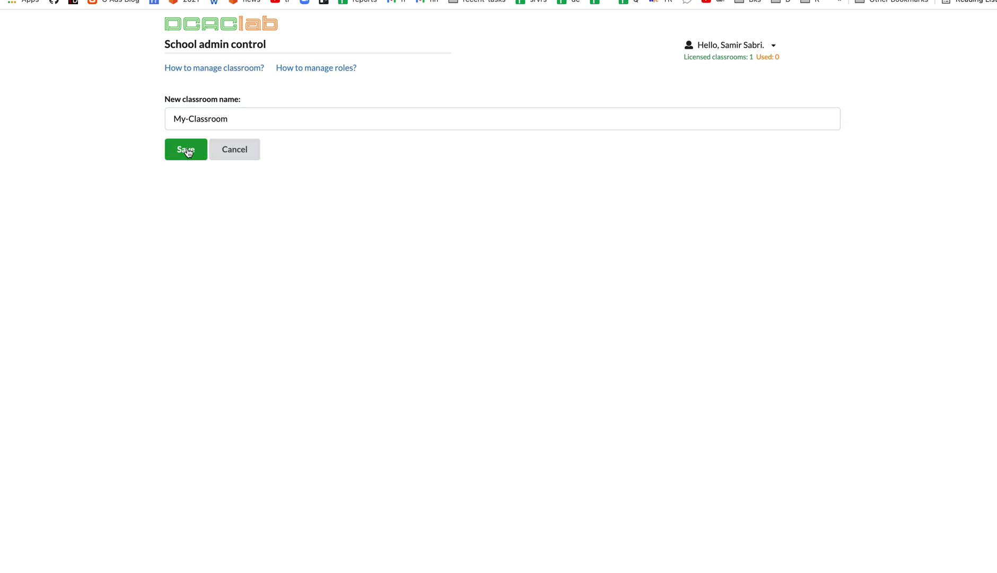
Open My-Classroom's assignments and start a blank new assignment, ready to name it.
{"action": "left_click", "coordinate": [224, 149]}
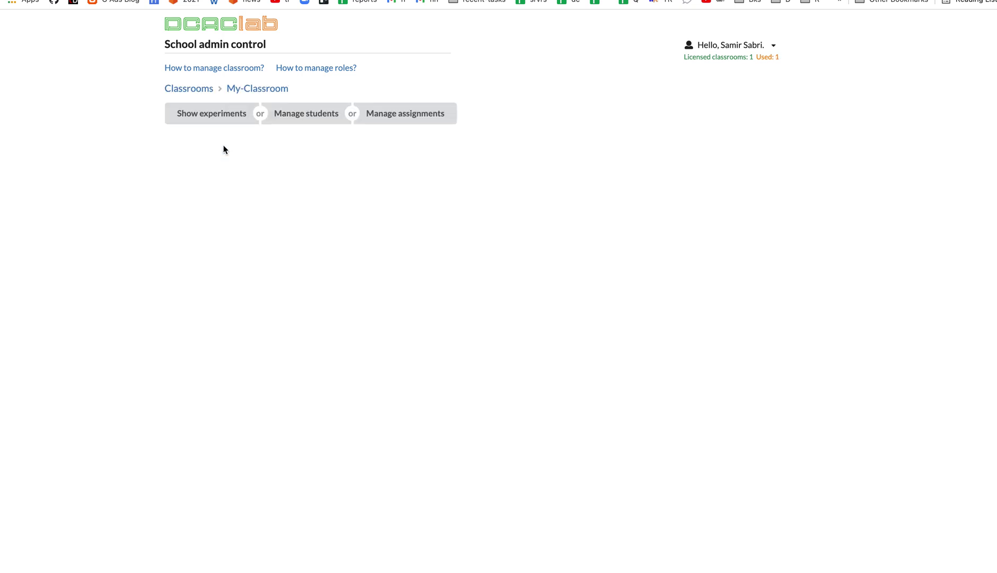
{"action": "left_click", "coordinate": [412, 120]}
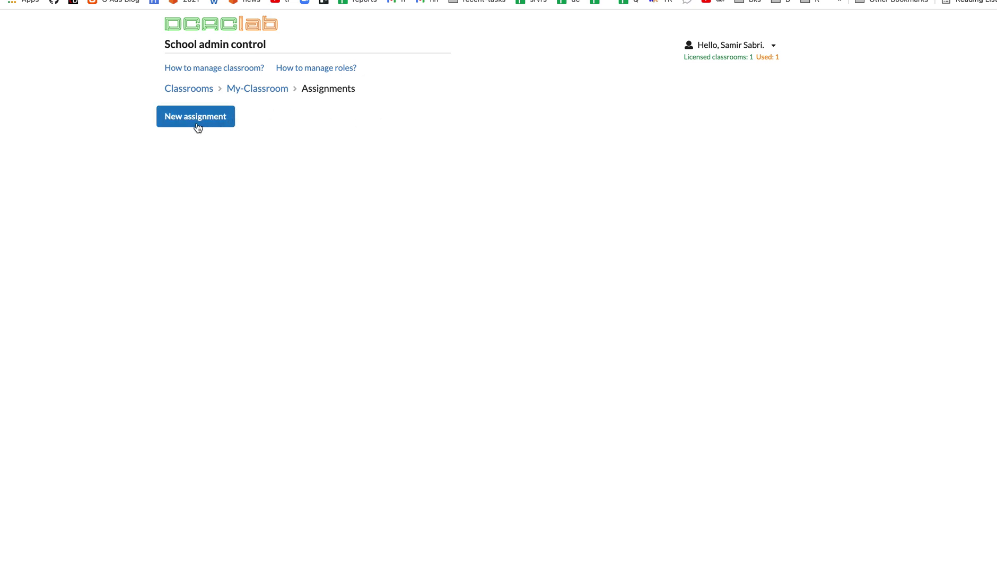
{"action": "left_click", "coordinate": [202, 122]}
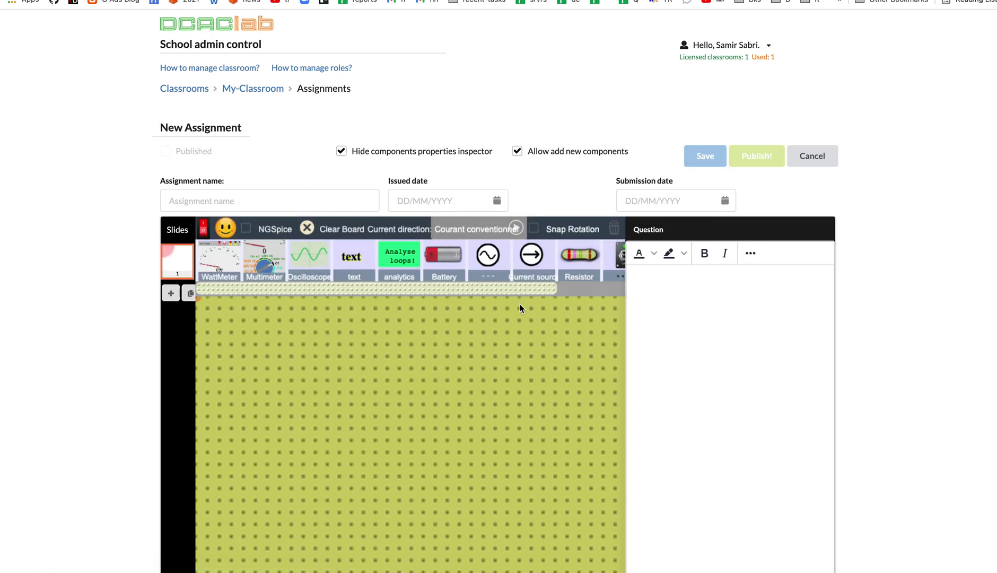
{"action": "mouse_move", "coordinate": [272, 288]}
{"action": "left_mouse_down"}
{"action": "mouse_move", "coordinate": [321, 288]}
{"action": "mouse_move", "coordinate": [256, 276]}
{"action": "left_mouse_up"}
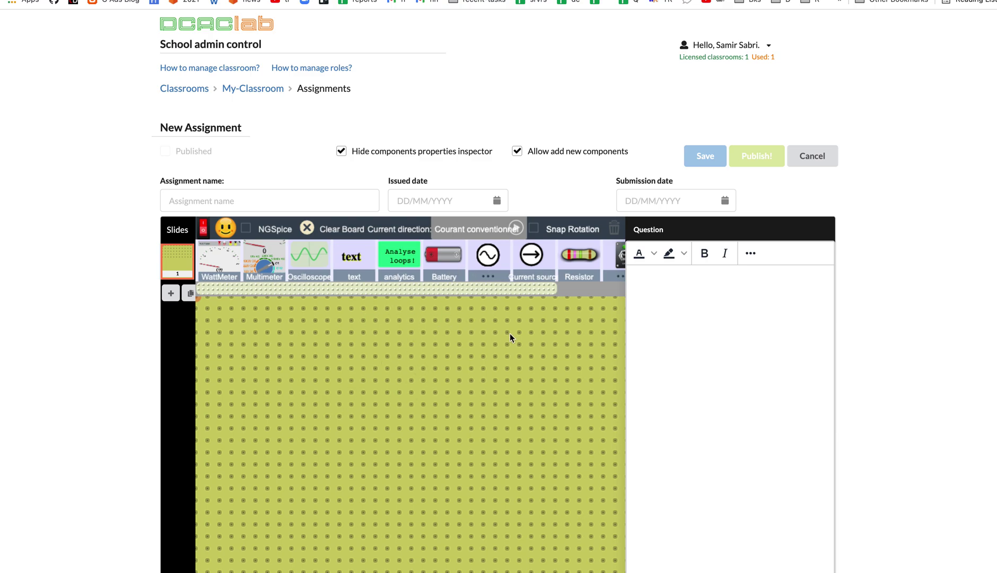
{"action": "left_click", "coordinate": [668, 295]}
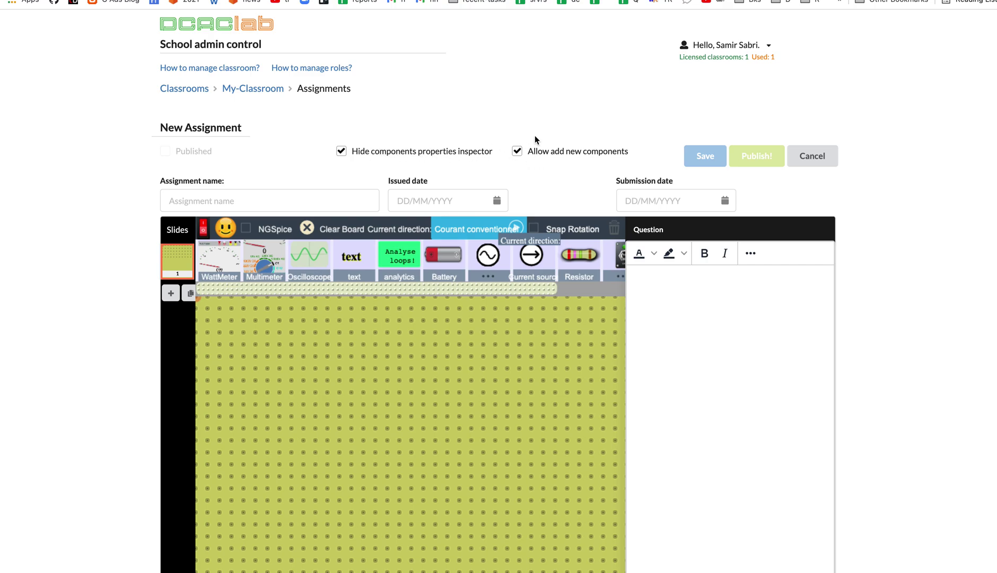
{"action": "left_click", "coordinate": [313, 199]}
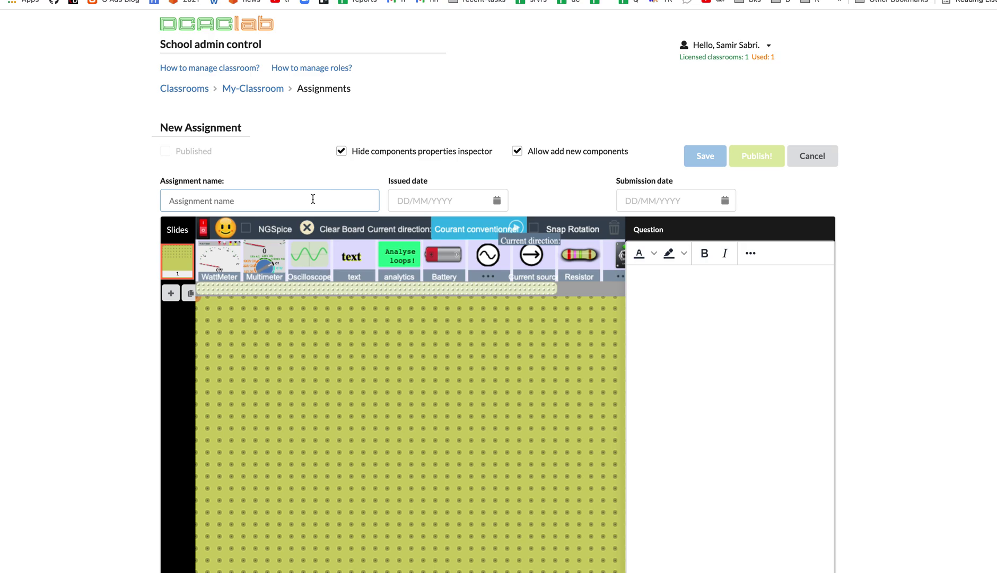
Enter 'Measure resistance' as the name, with issued date 3 and submission date 10 September 2021.
{"action": "type", "text": "Meas"}
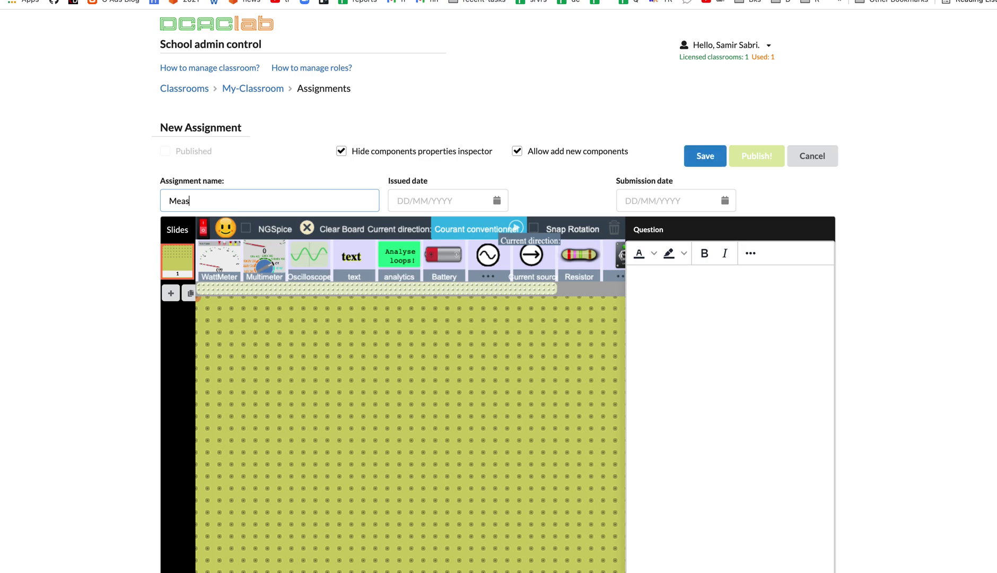
{"action": "type", "text": "ure resistance"}
{"action": "left_click", "coordinate": [456, 205]}
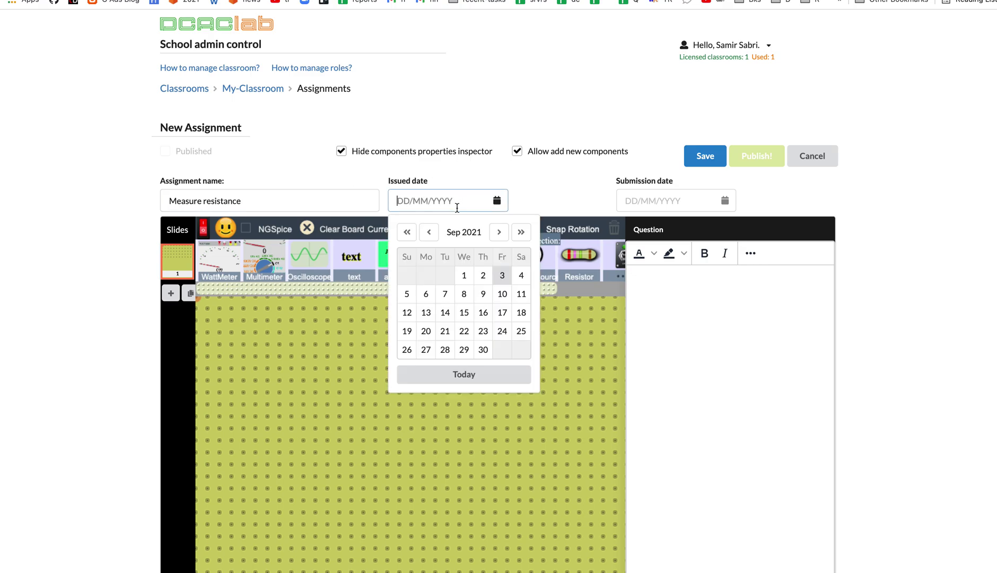
{"action": "left_click", "coordinate": [502, 275]}
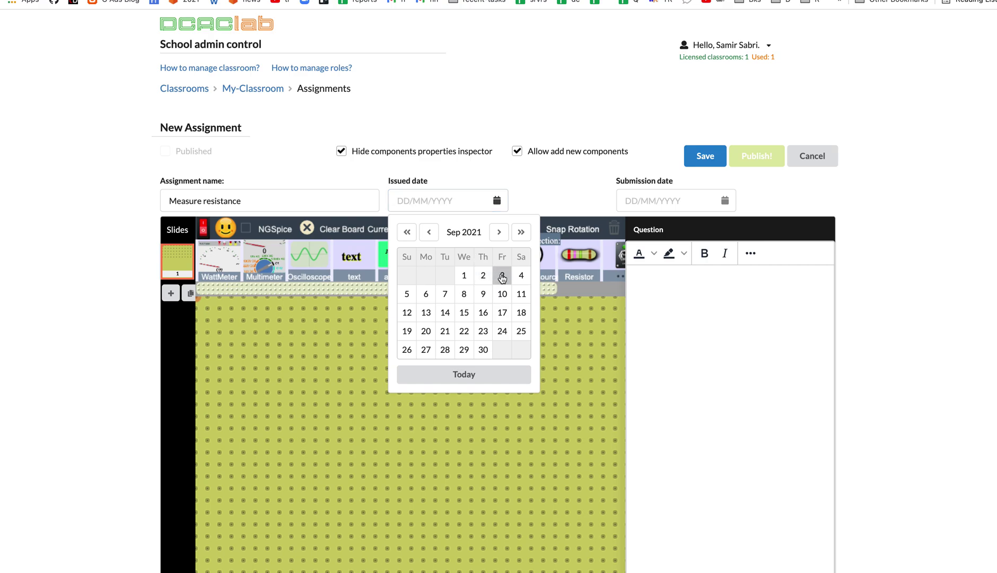
{"action": "left_click", "coordinate": [641, 200]}
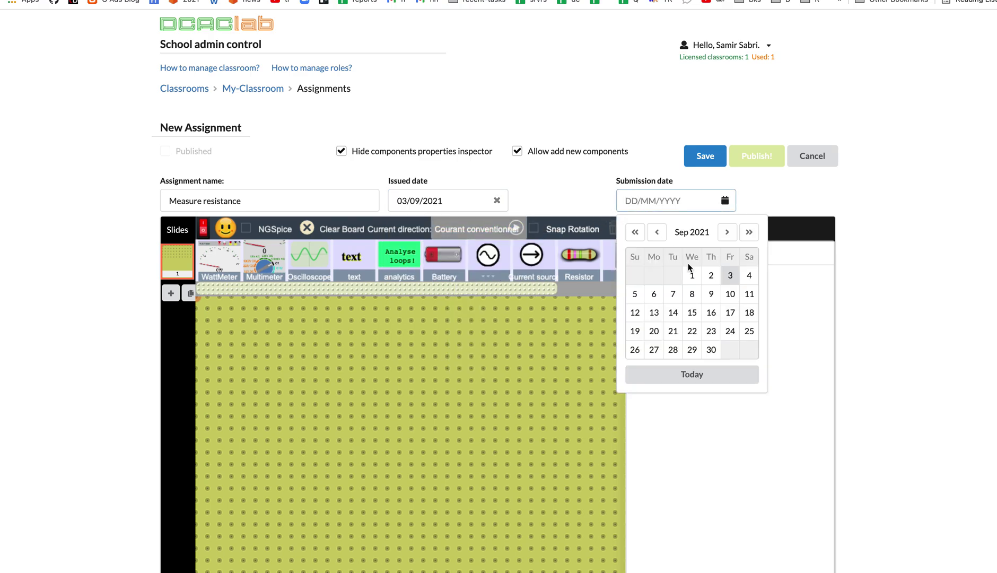
{"action": "left_click", "coordinate": [731, 295]}
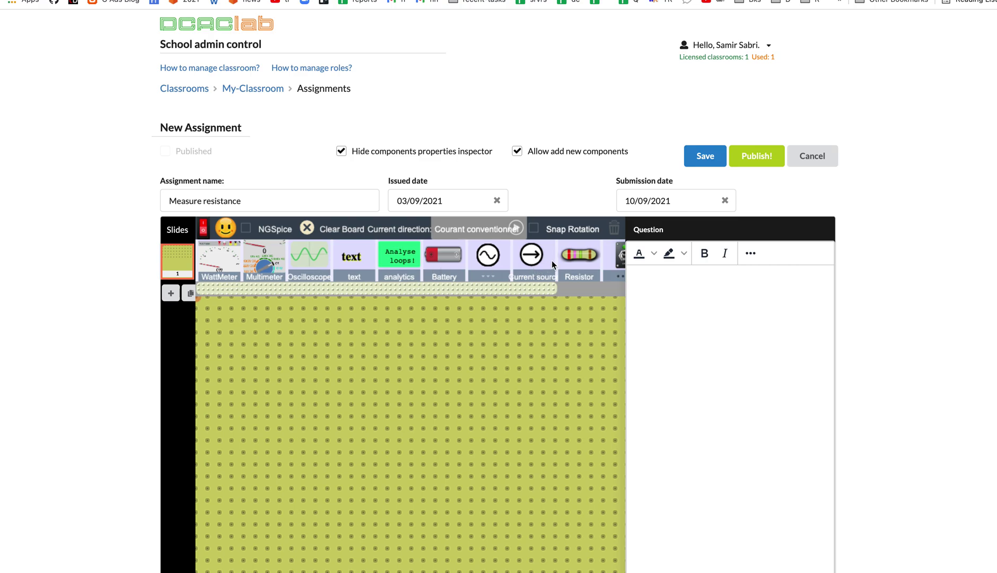
Place a resistor on the breadboard and add a multimeter beside it.
{"action": "left_click_drag", "start_coordinate": [578, 255], "coordinate": [347, 353]}
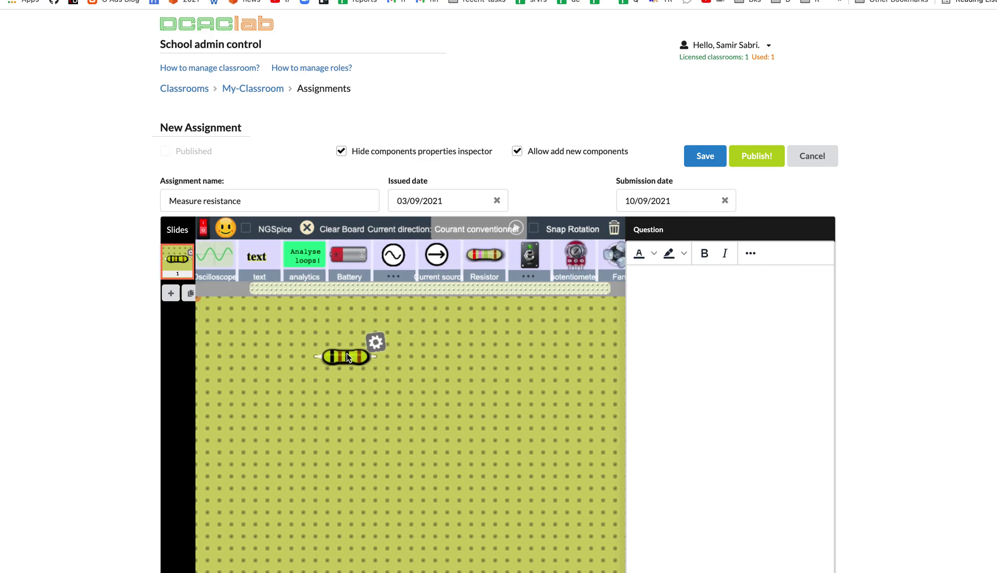
{"action": "left_click_drag", "start_coordinate": [329, 293], "coordinate": [225, 294]}
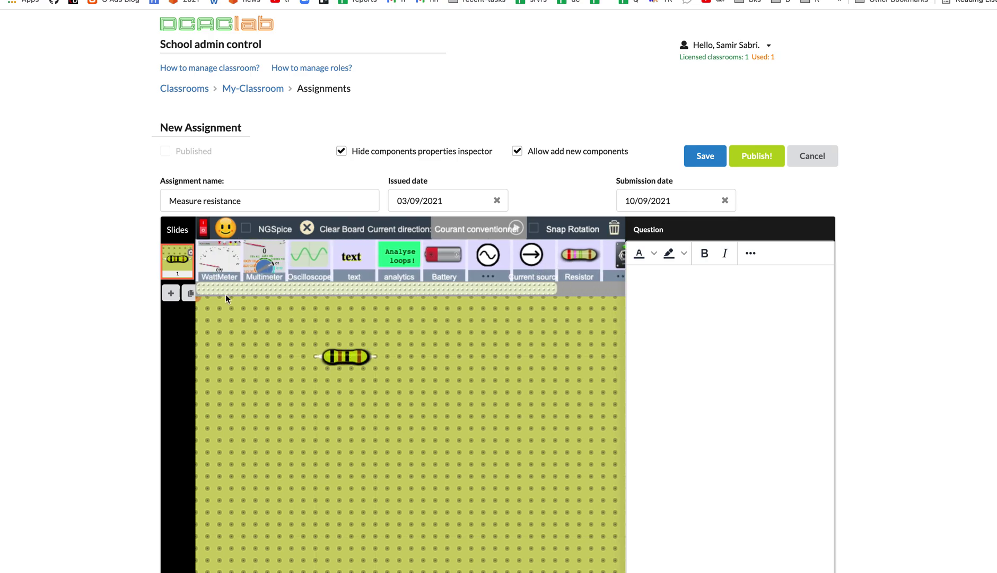
{"action": "left_click", "coordinate": [261, 258]}
{"action": "left_click_drag", "start_coordinate": [341, 339], "coordinate": [430, 348]}
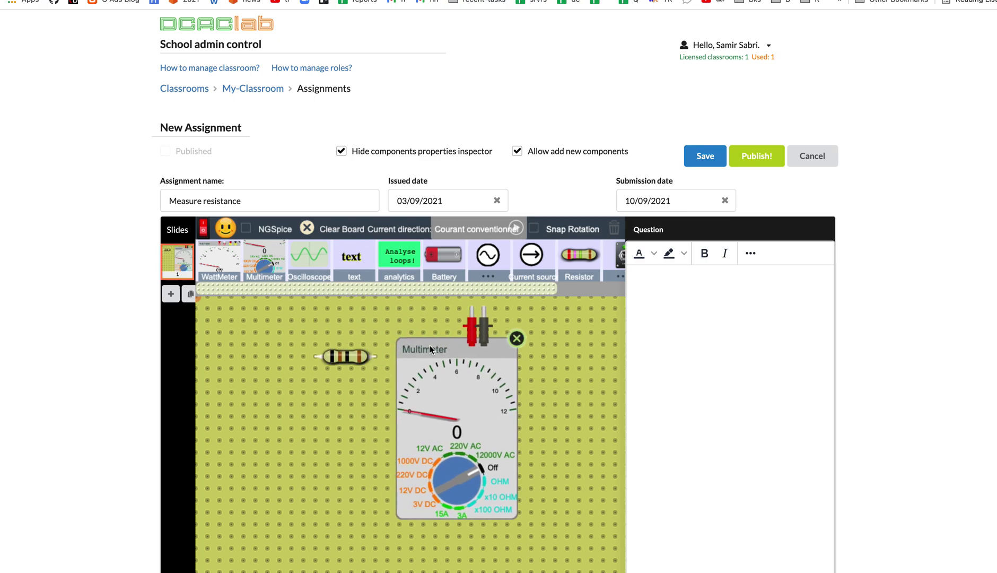
Write the question 'What is the resistance of the resistor?' in the Question editor.
{"action": "left_click", "coordinate": [687, 304]}
{"action": "type", "text": "What "}
{"action": "type", "text": "is the "}
{"action": "type", "text": "resu"}
{"action": "key", "text": "BackSpace"}
{"action": "type", "text": "istance of "}
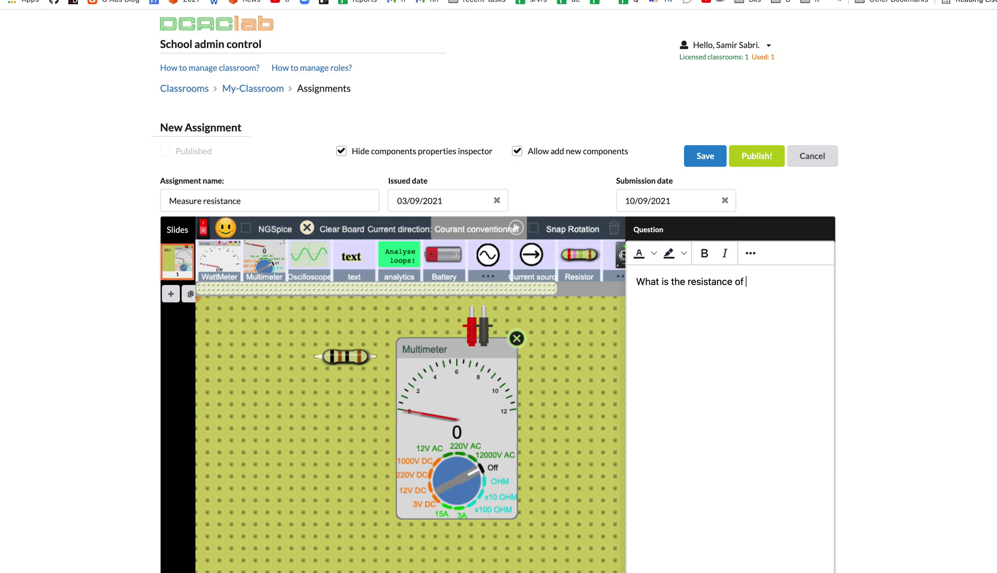
{"action": "type", "text": "the resistor?"}
Uncheck 'Allow add new components' so students cannot add components.
{"action": "left_click", "coordinate": [540, 155]}
Publish the assignment, confirming by entering 'publish' in the confirmation field.
{"action": "left_click", "coordinate": [758, 159]}
{"action": "left_click", "coordinate": [576, 154]}
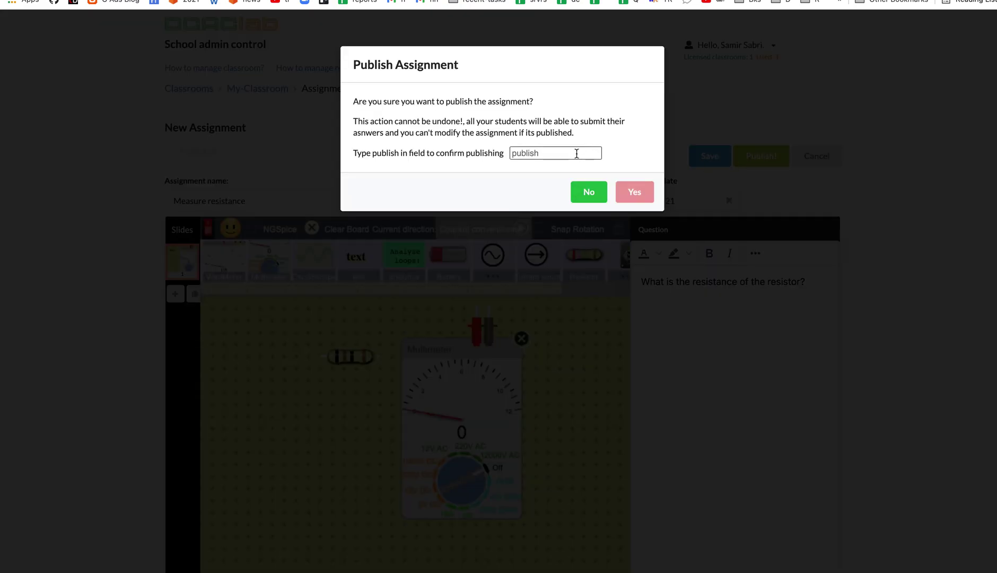
{"action": "type", "text": "publish"}
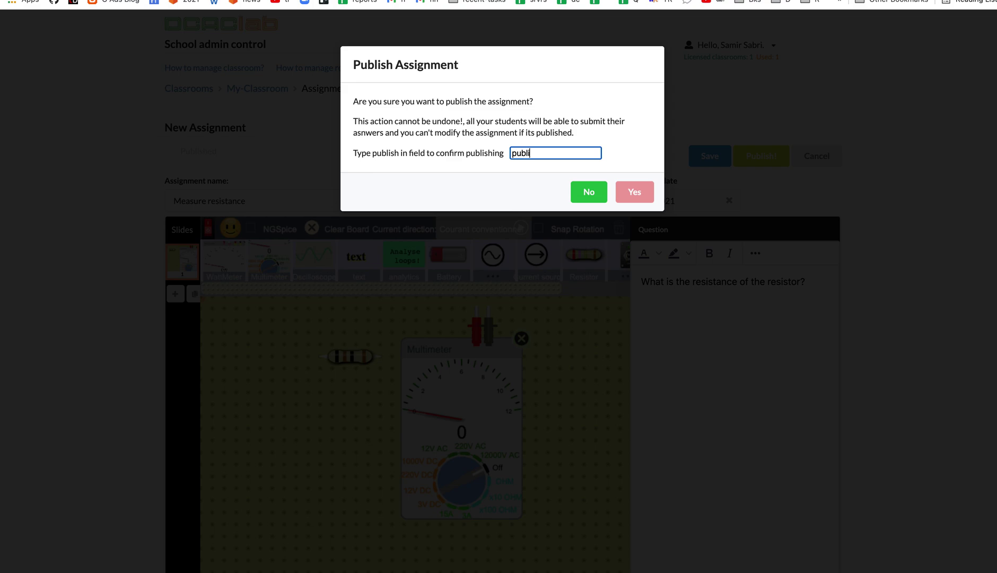
{"action": "left_click", "coordinate": [492, 68]}
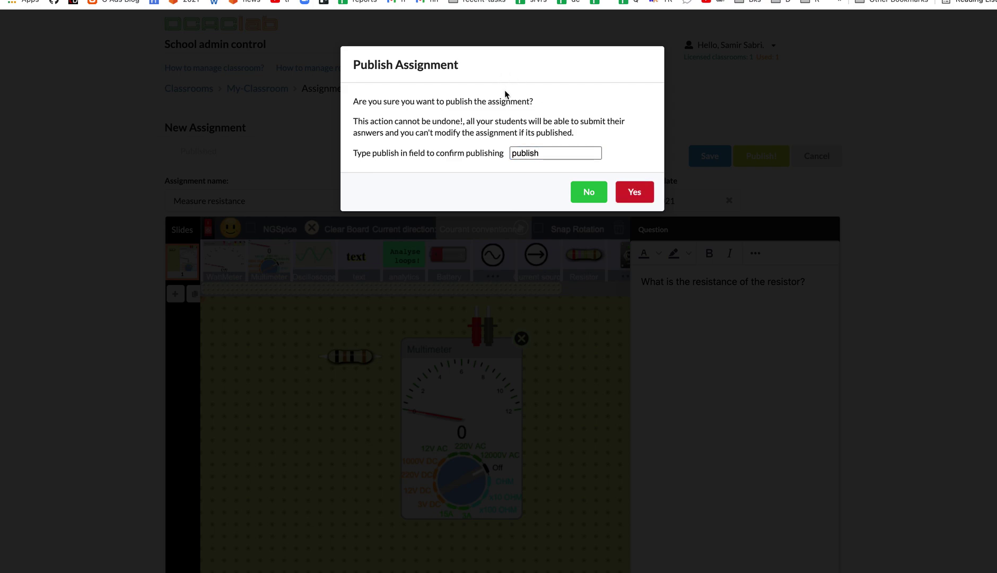
{"action": "left_click", "coordinate": [542, 153]}
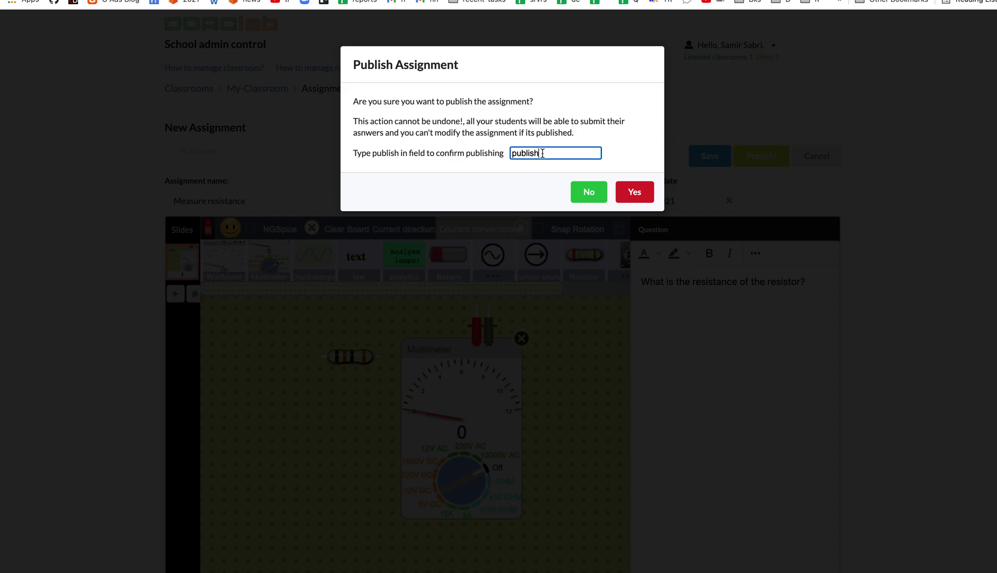
{"action": "left_click", "coordinate": [550, 121]}
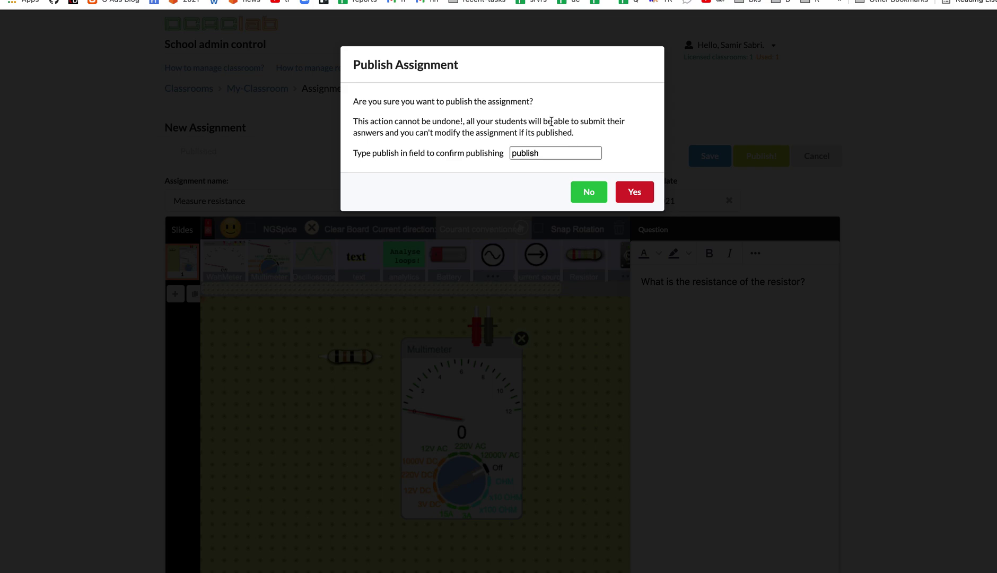
{"action": "left_click", "coordinate": [579, 156]}
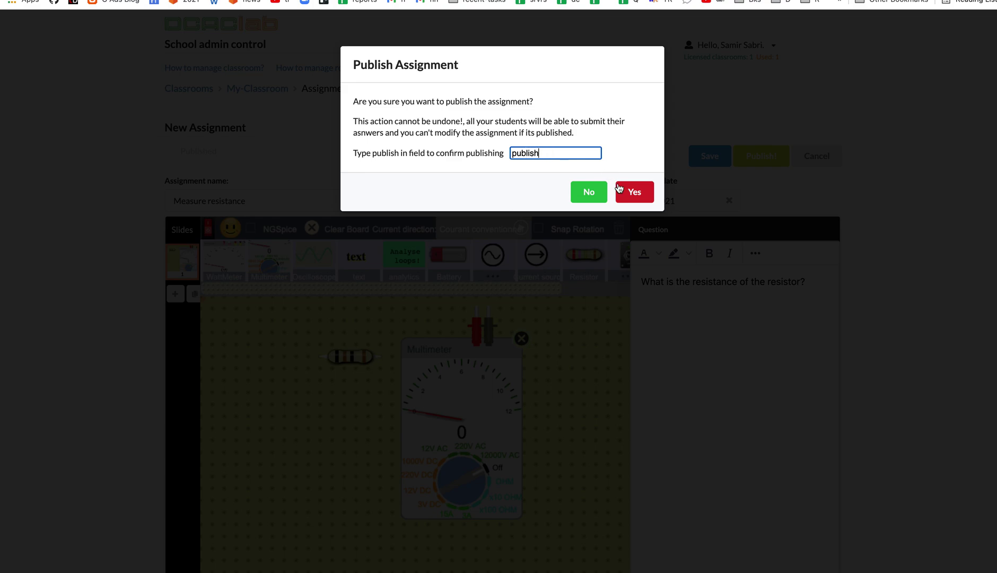
{"action": "left_click", "coordinate": [639, 193]}
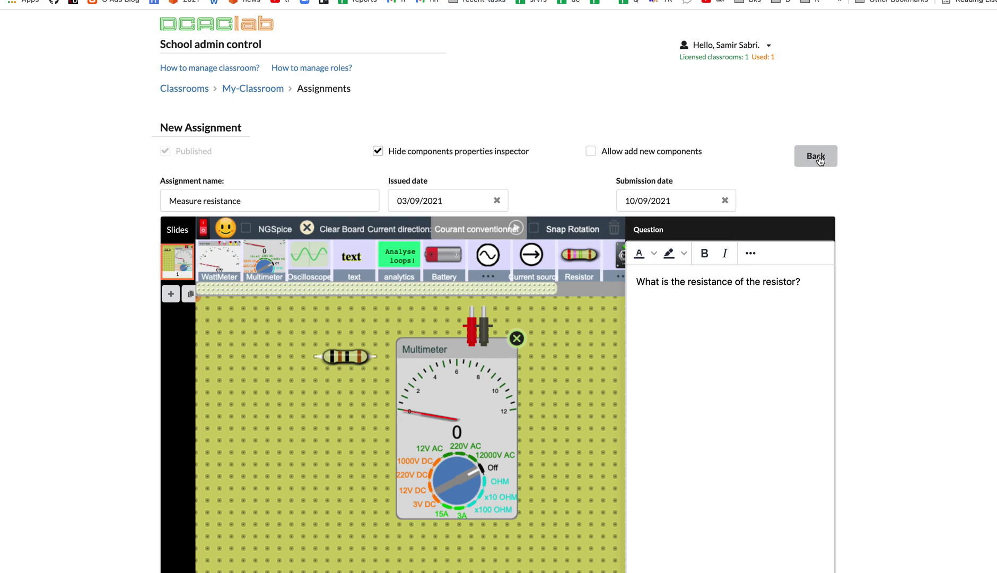
Go back to the Assignments table and check Measure resistance shows 0 submissions.
{"action": "left_click", "coordinate": [819, 158]}
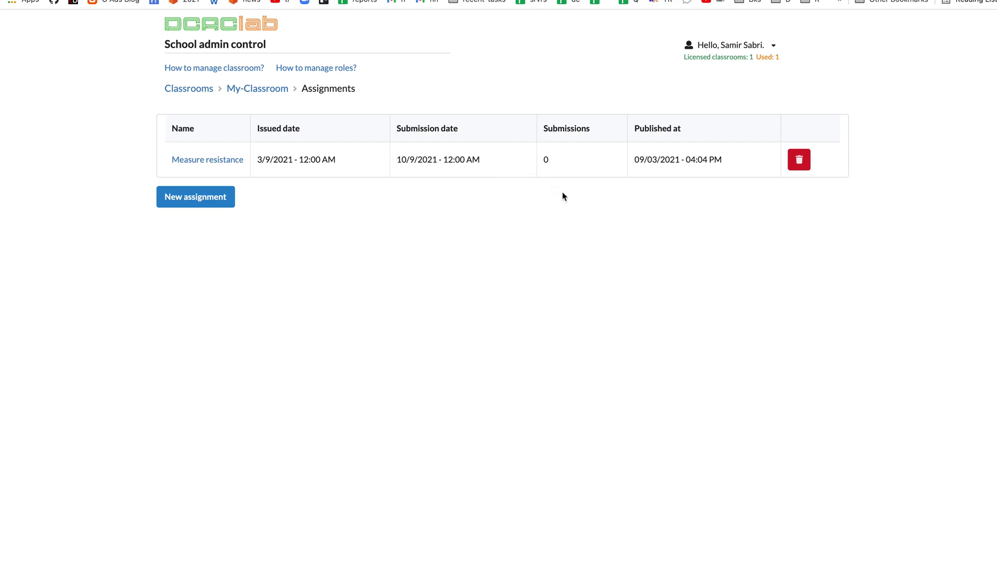
{"action": "double_click", "coordinate": [546, 159]}
{"action": "left_click", "coordinate": [564, 164]}
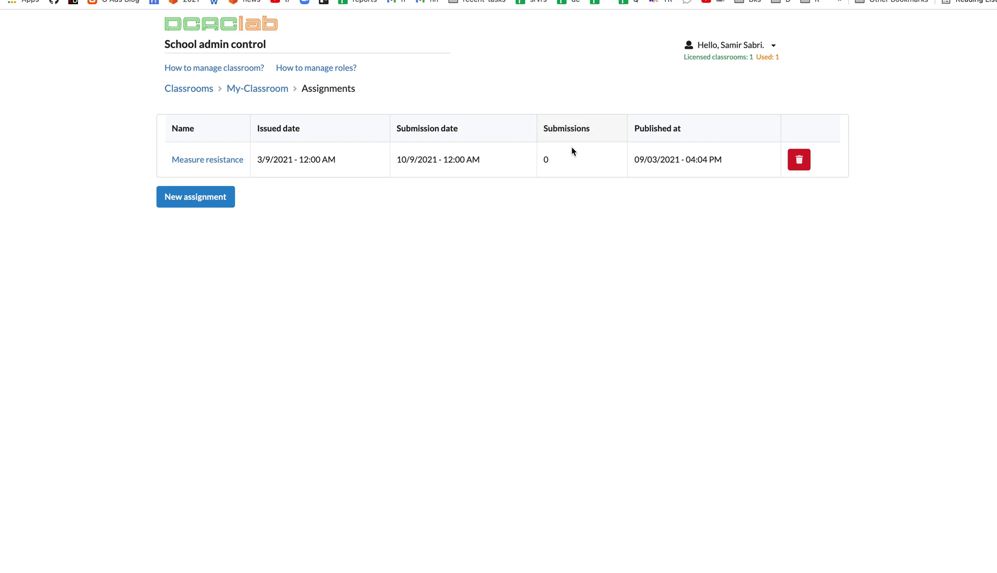